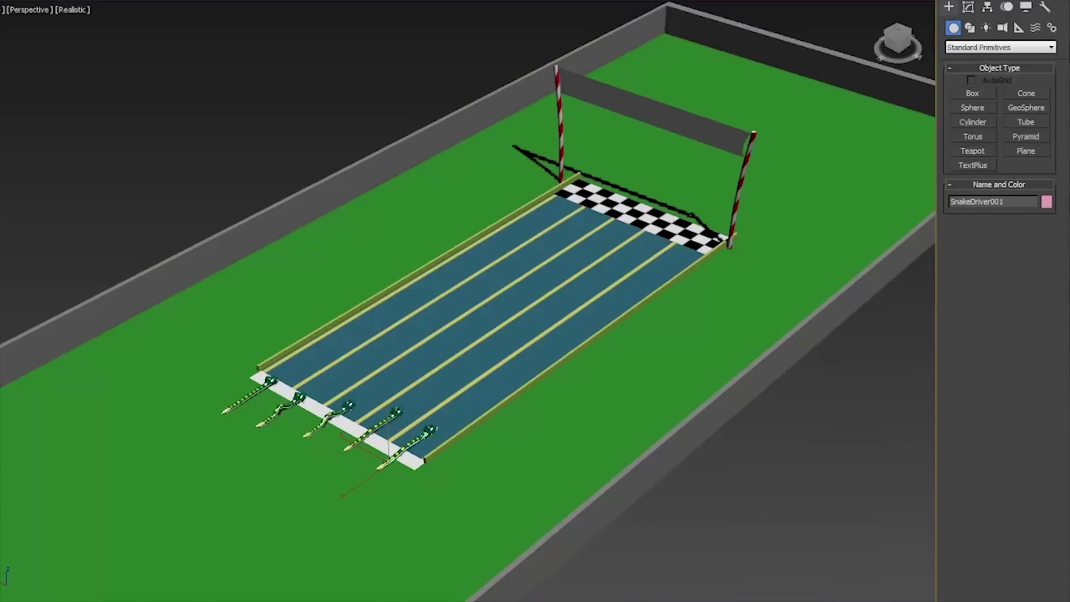
Step: Show the selected object's timing and offset settings
{"action": "left_click", "coordinate": [968, 7]}
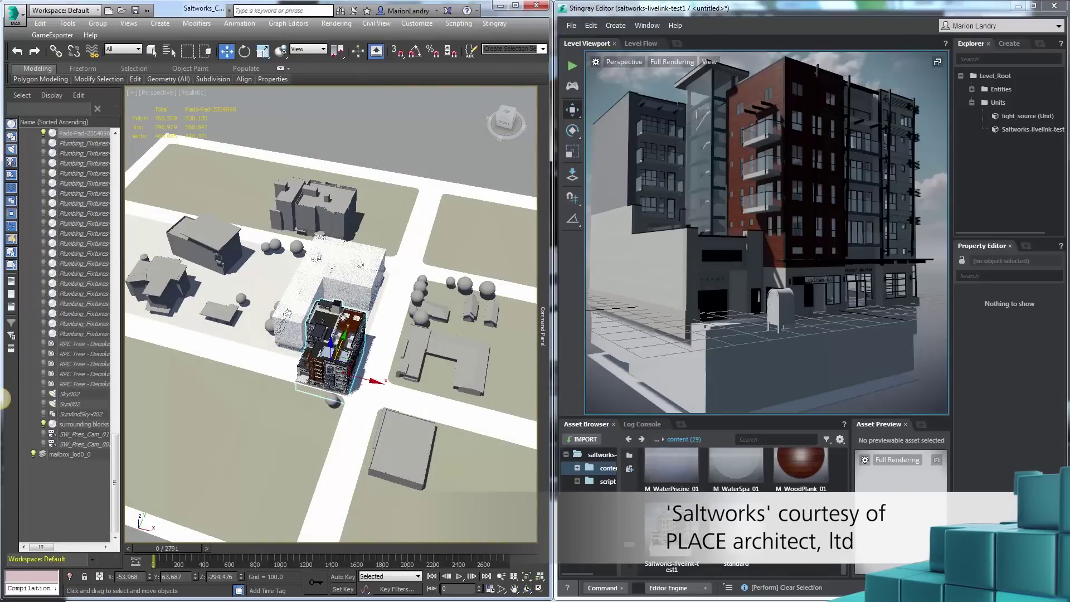
Step: Switch the viewport to a top-down view of the building
{"action": "key", "text": "t"}
{"action": "scroll", "coordinate": [401, 284], "scroll_direction": "down", "scroll_amount": 3}
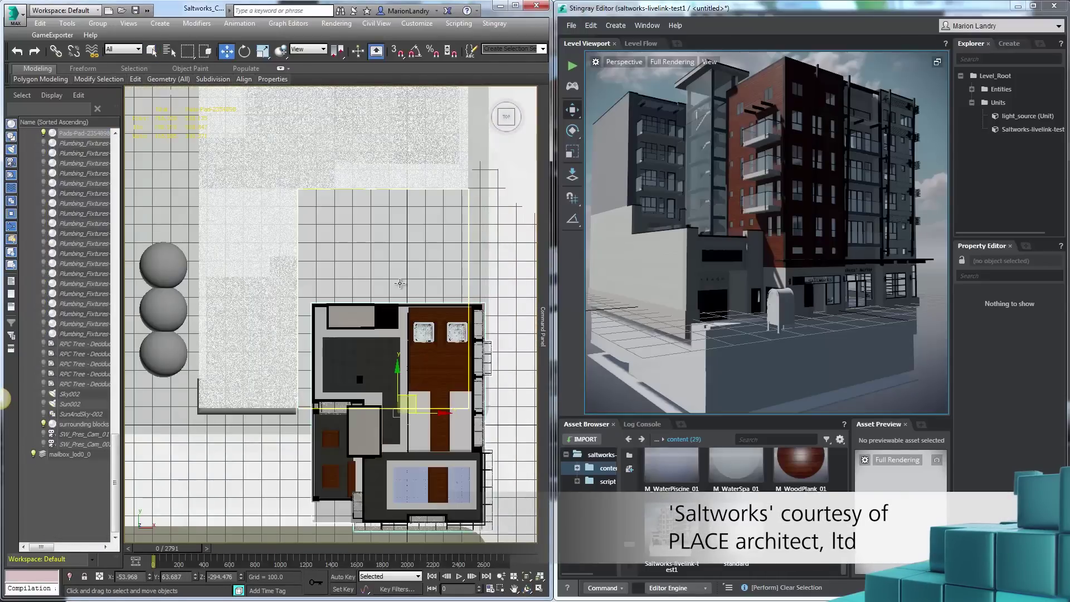
Step: Move the building up-left, update it in Stingray, and enable Live Camera Tracking at street level
{"action": "left_click_drag", "start_coordinate": [413, 394], "coordinate": [397, 284]}
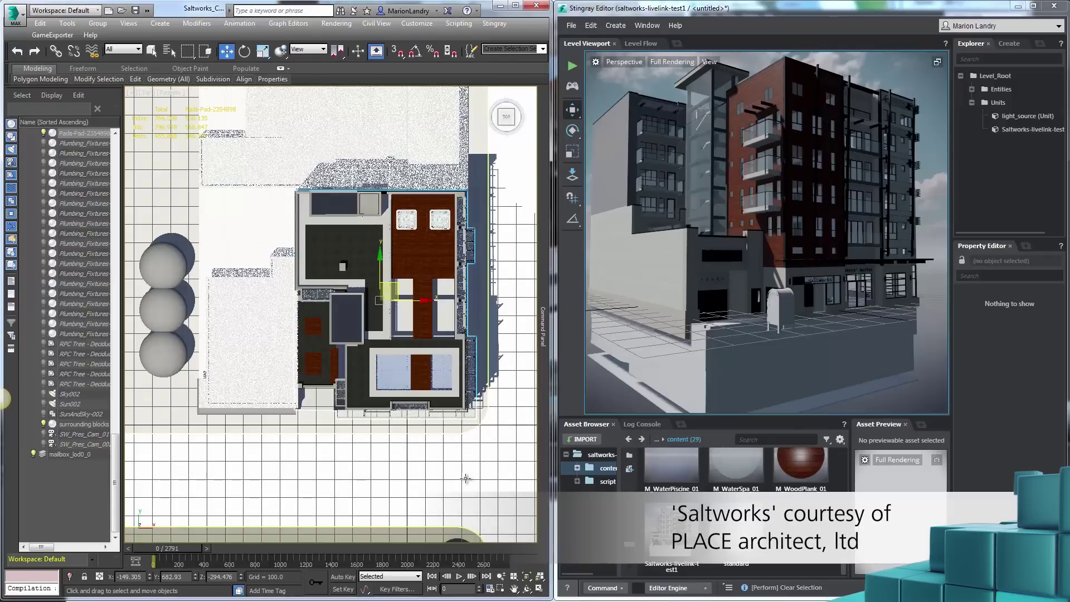
{"action": "mouse_move", "coordinate": [466, 479]}
{"action": "middle_mouse_down", "text": "alt"}
{"action": "mouse_move", "coordinate": [402, 365]}
{"action": "mouse_move", "coordinate": [452, 250]}
{"action": "middle_mouse_up", "text": "alt"}
{"action": "left_click", "coordinate": [494, 23]}
{"action": "left_click", "coordinate": [501, 63]}
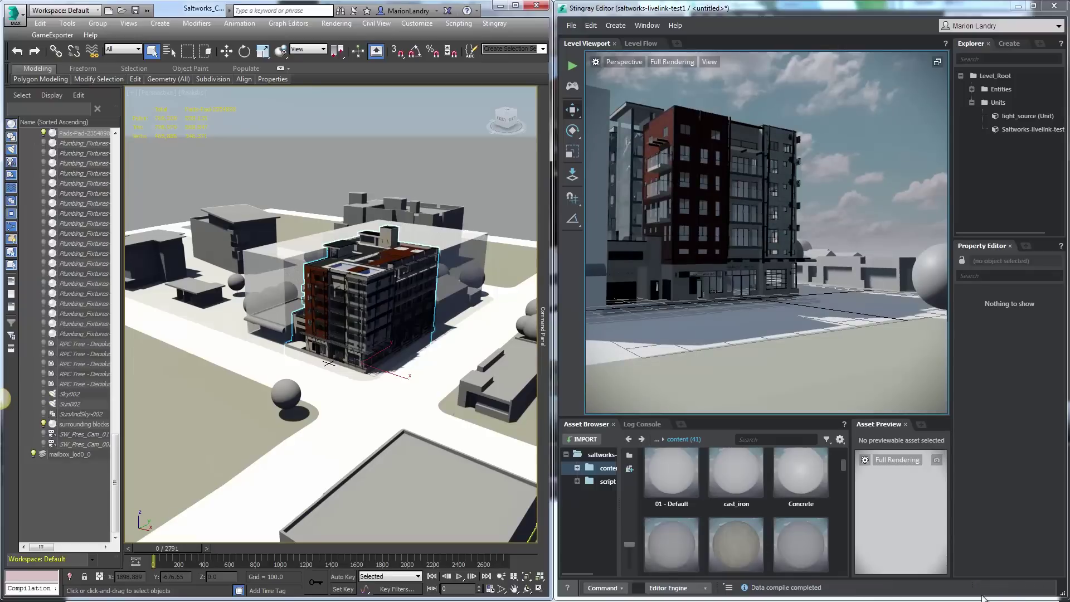
{"action": "left_click", "coordinate": [506, 96]}
{"action": "scroll", "coordinate": [326, 377], "scroll_direction": "up", "scroll_amount": 5}
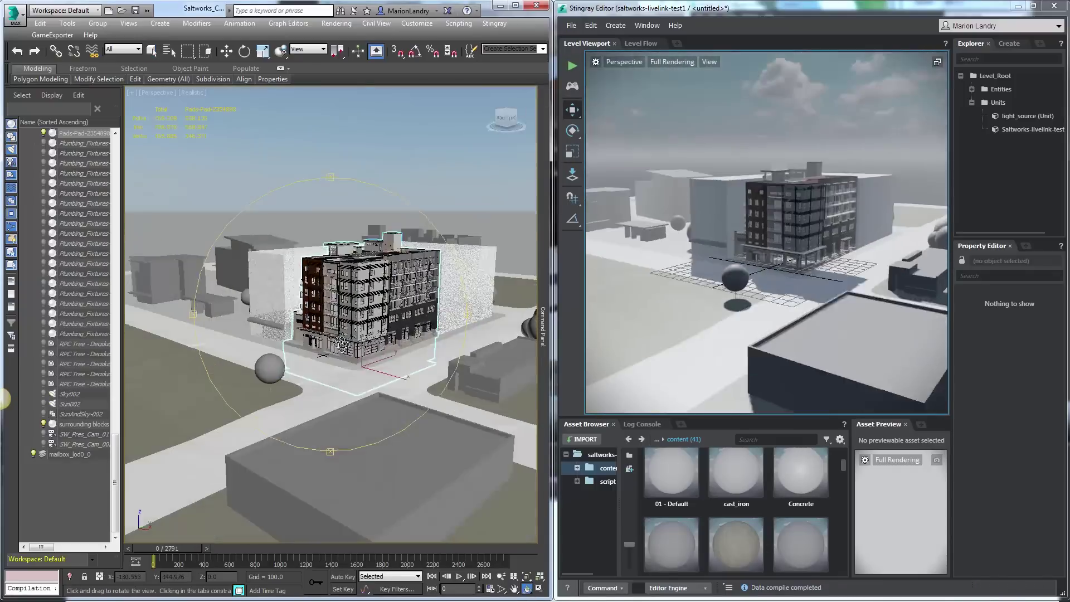
{"action": "mouse_move", "coordinate": [326, 377]}
{"action": "middle_mouse_down", "text": "alt"}
{"action": "mouse_move", "coordinate": [393, 409]}
{"action": "mouse_move", "coordinate": [299, 369]}
{"action": "middle_mouse_up", "text": "alt"}
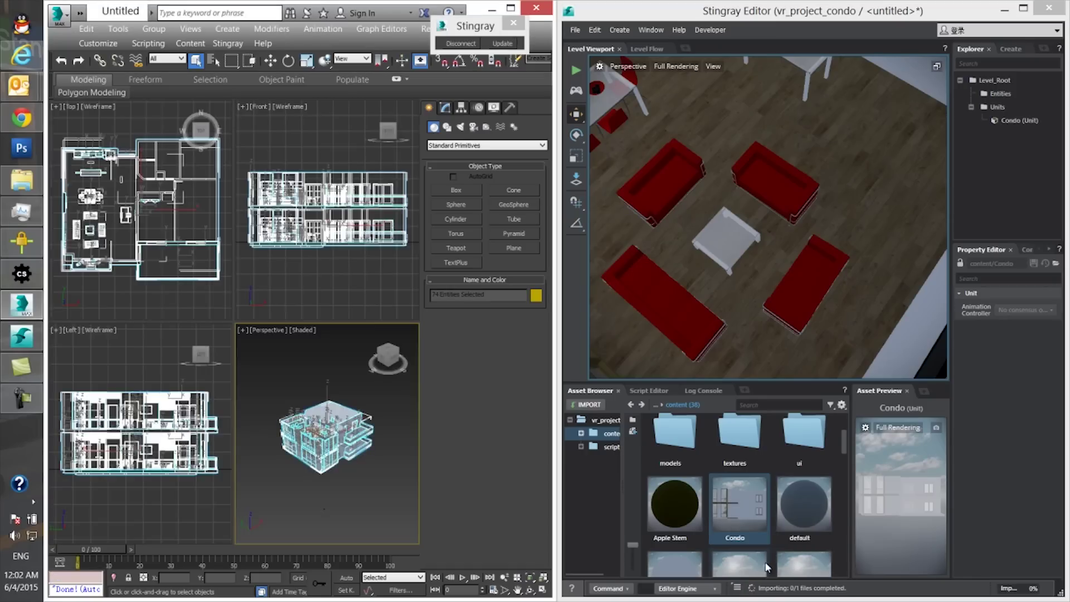
Step: Delete one red couch element in the maximized Perspective view and update Stingray
{"action": "key", "text": "alt+w"}
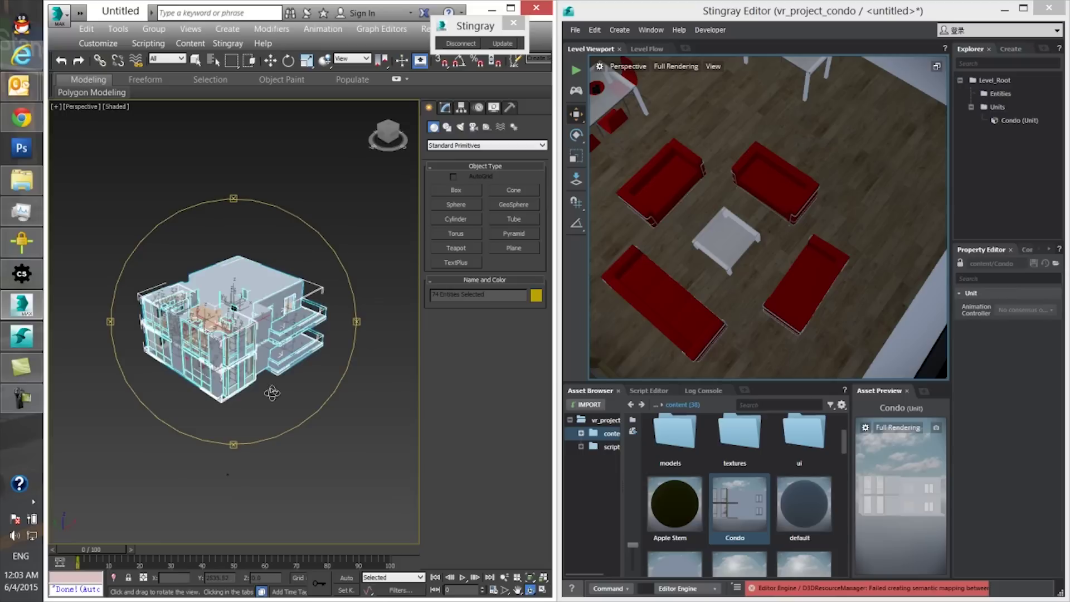
{"action": "middle_click_drag", "start_coordinate": [364, 467], "coordinate": [375, 170], "text": "alt"}
{"action": "left_click", "coordinate": [446, 107]}
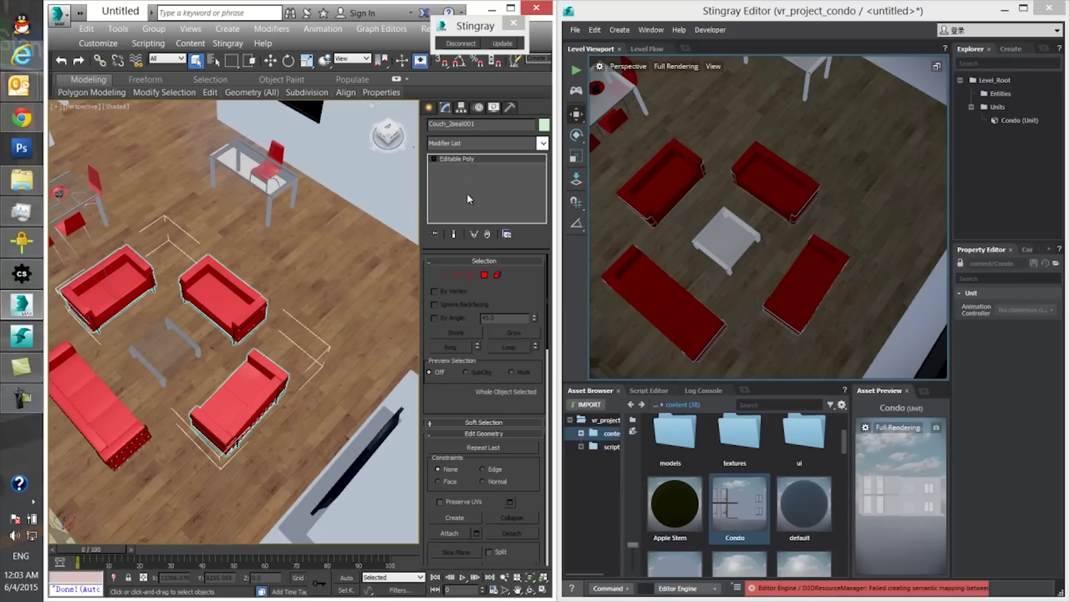
{"action": "left_click", "coordinate": [432, 160]}
{"action": "left_click", "coordinate": [456, 204]}
{"action": "key", "text": "5"}
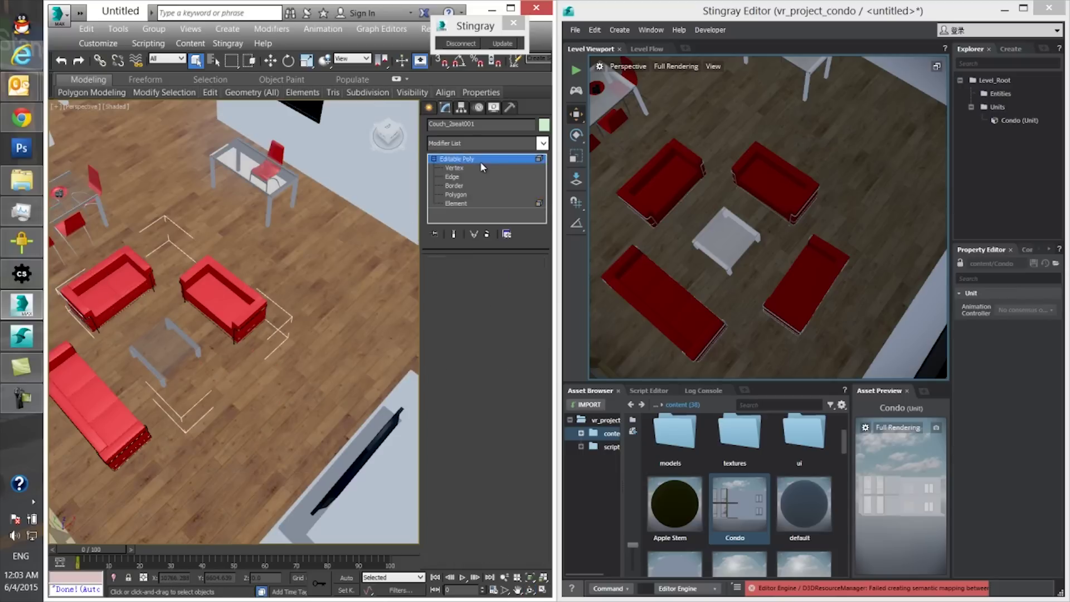
{"action": "left_click", "coordinate": [504, 47]}
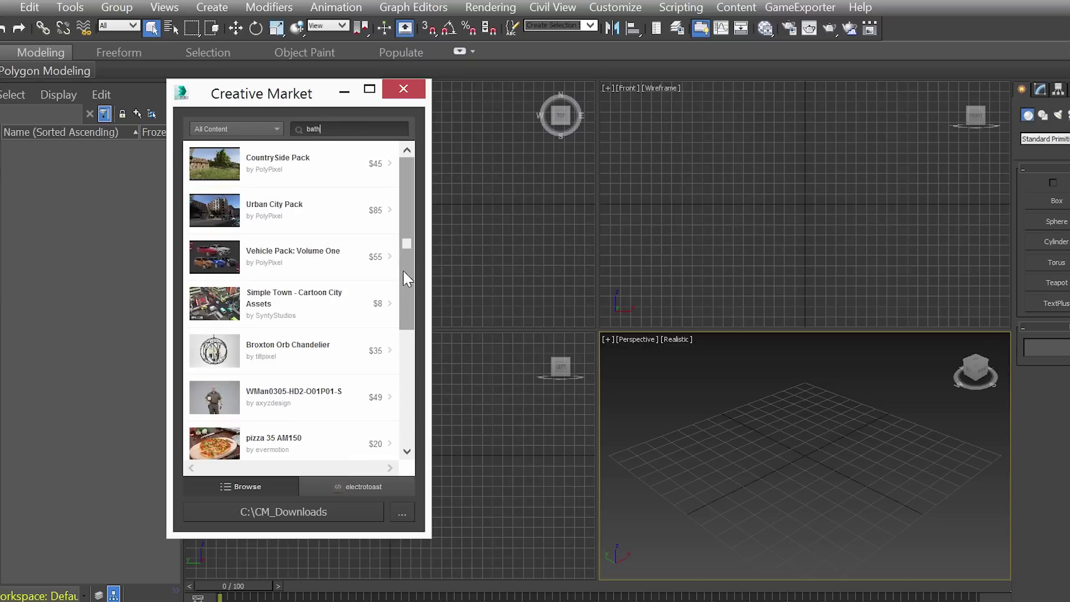
{"action": "scroll", "coordinate": [405, 275], "scroll_direction": "down", "scroll_amount": 3}
{"action": "scroll", "coordinate": [408, 279], "scroll_direction": "up", "scroll_amount": 1}
{"action": "scroll", "coordinate": [360, 230], "scroll_direction": "up", "scroll_amount": 1}
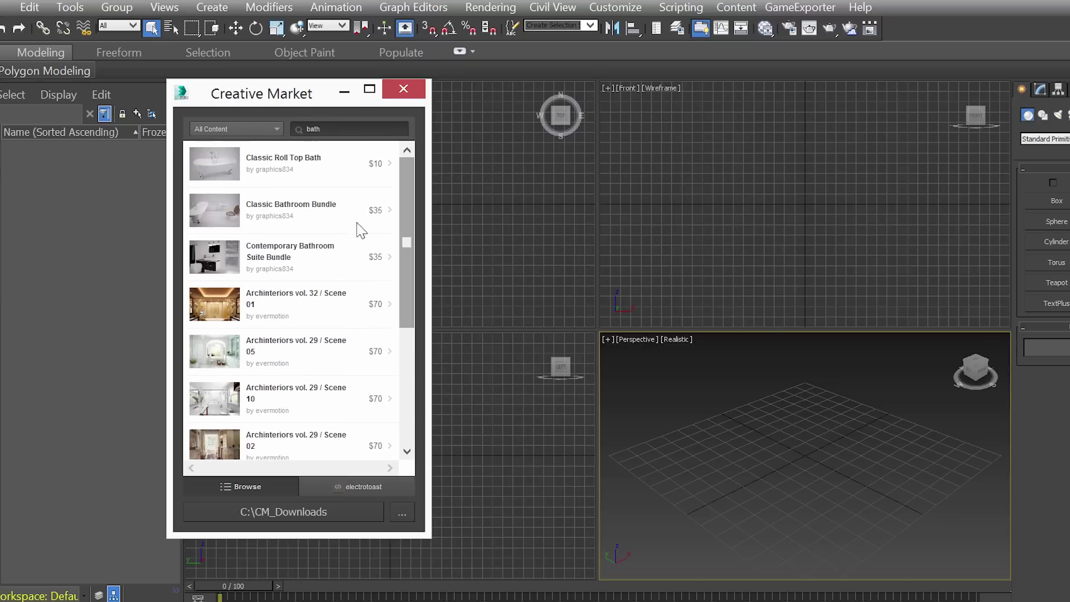
Step: View the Classic Roll Top Bath listing, its preview images and its $10 purchase option
{"action": "left_click", "coordinate": [282, 164]}
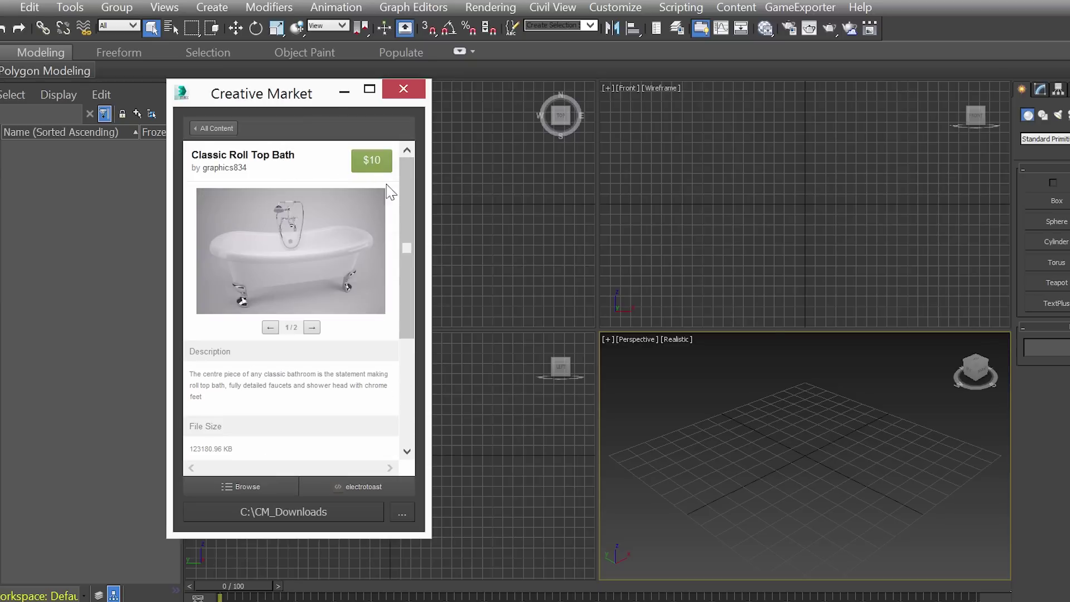
{"action": "scroll", "coordinate": [387, 191], "scroll_direction": "down", "scroll_amount": 3}
{"action": "scroll", "coordinate": [239, 239], "scroll_direction": "up", "scroll_amount": 3}
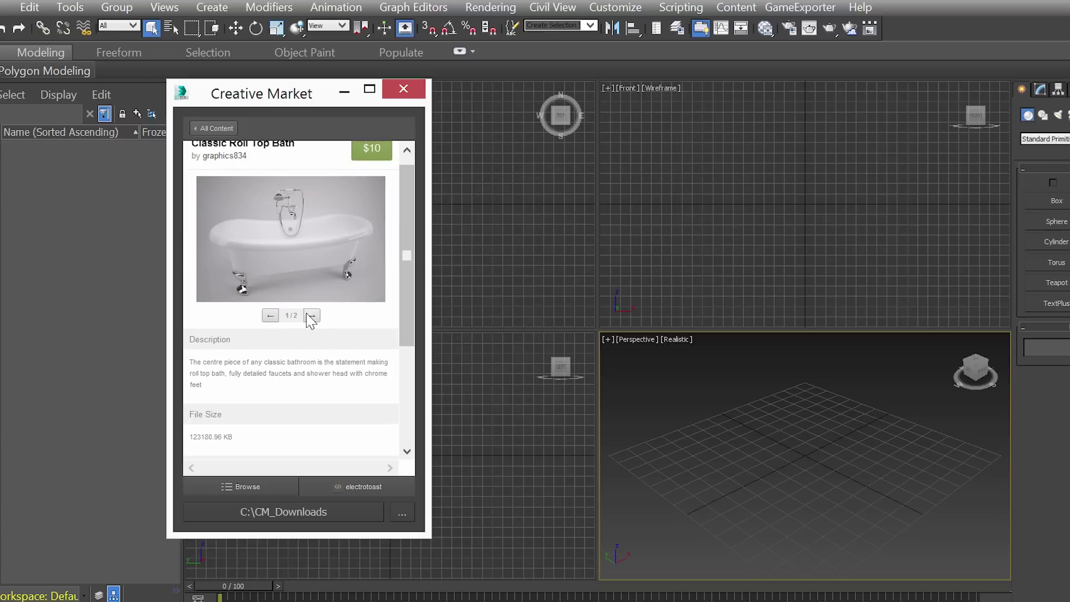
{"action": "left_click", "coordinate": [311, 318]}
{"action": "scroll", "coordinate": [400, 184], "scroll_direction": "up", "scroll_amount": 1}
{"action": "left_click", "coordinate": [371, 164]}
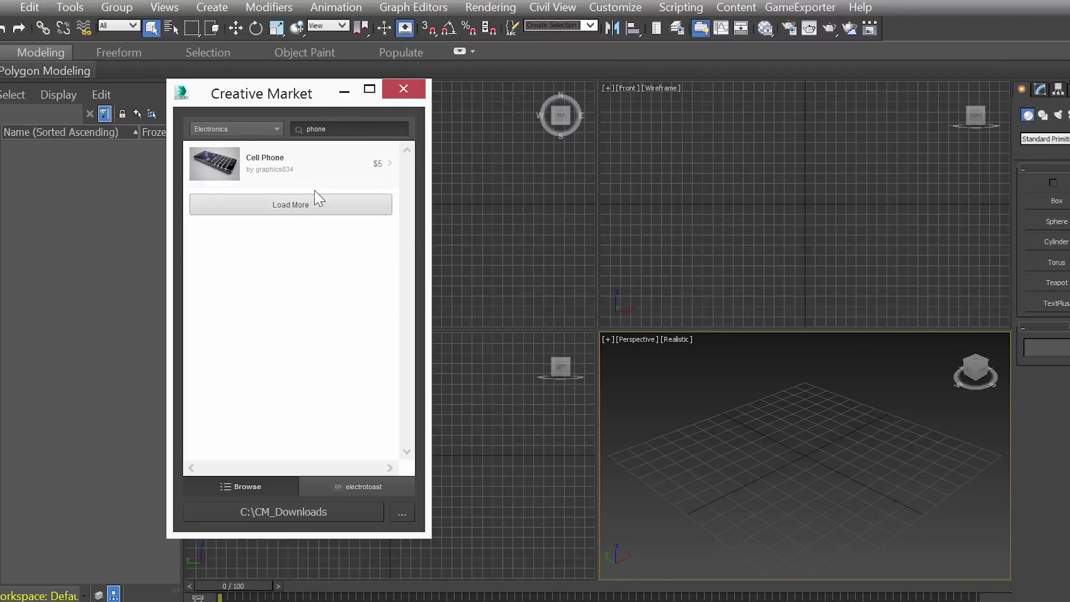
Step: Check the Cell Phone listing, return to the results, and browse the Rotary Phone previews
{"action": "left_click", "coordinate": [270, 172]}
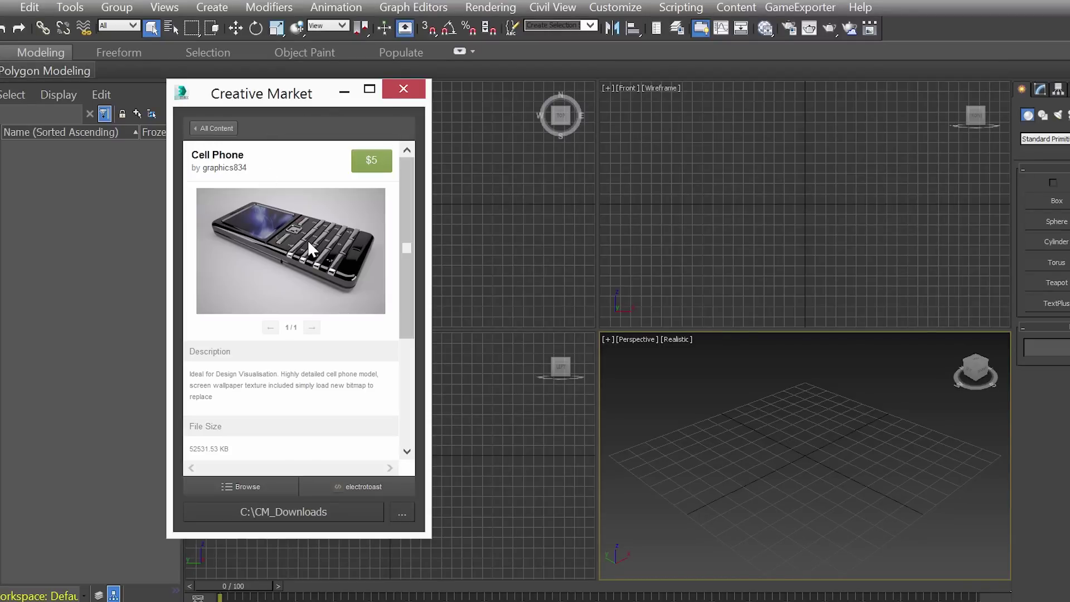
{"action": "left_click", "coordinate": [215, 130]}
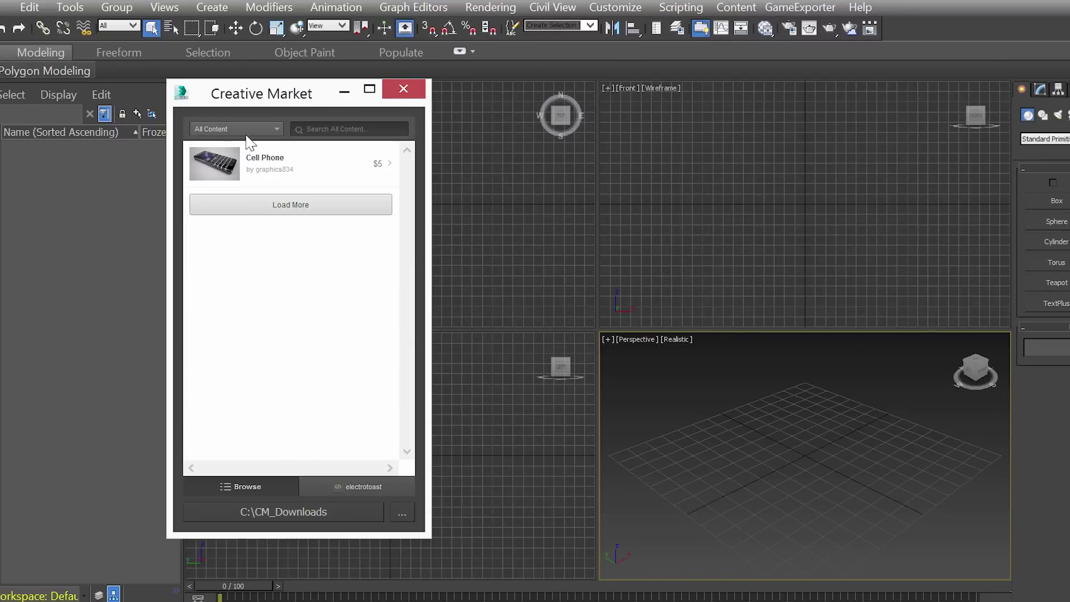
{"action": "left_click", "coordinate": [233, 144]}
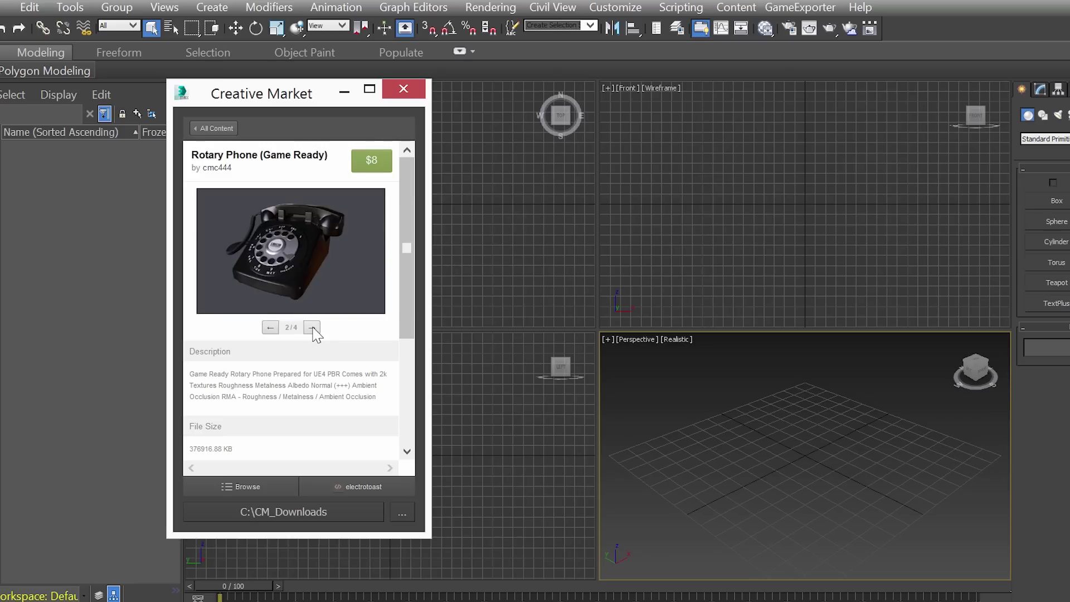
{"action": "left_click", "coordinate": [313, 327]}
{"action": "left_click", "coordinate": [312, 328]}
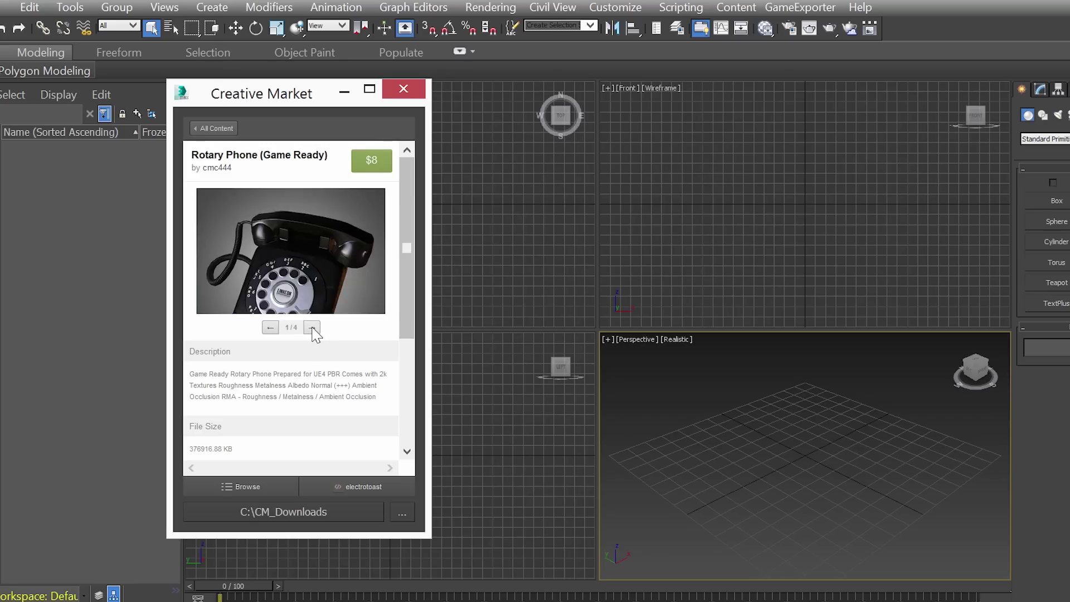